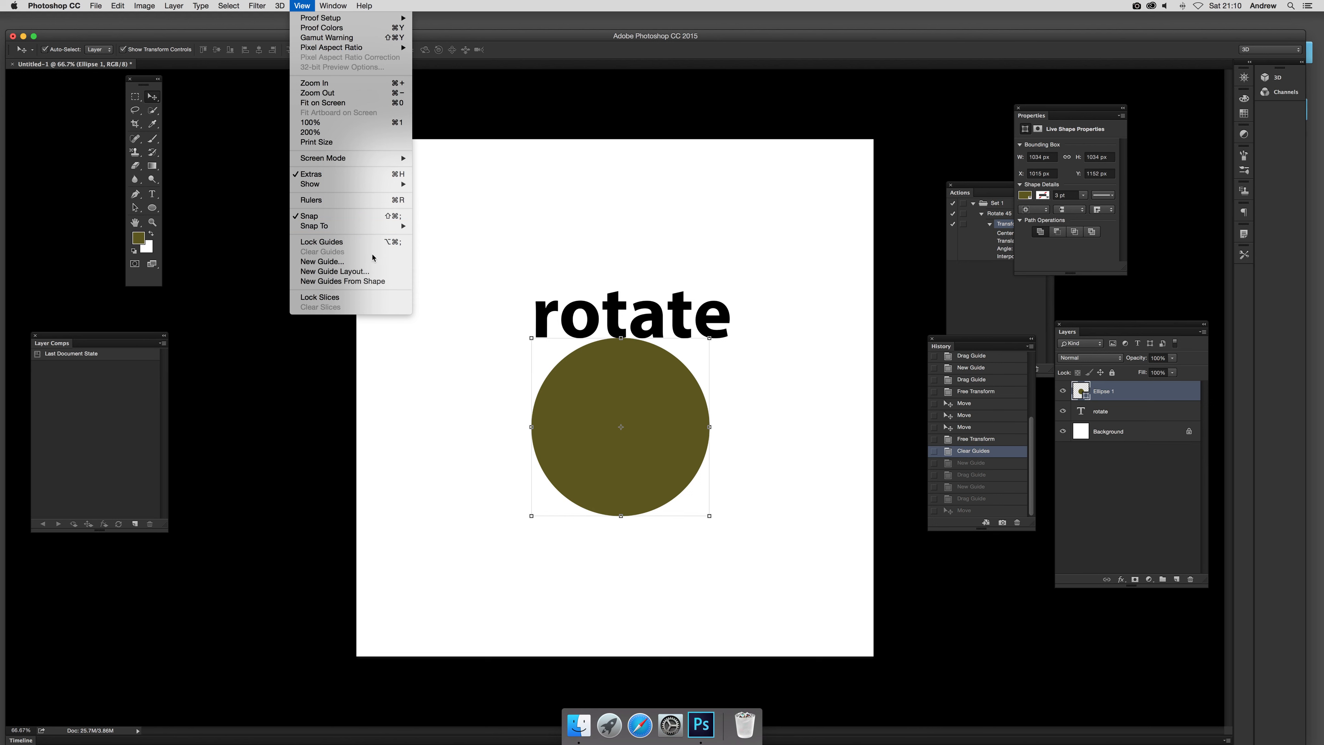
# - Add a horizontal guide and position it through the centre of the olive circle
pyautogui.click(330, 263)
pyautogui.click(620, 337)
pyautogui.click(697, 329)
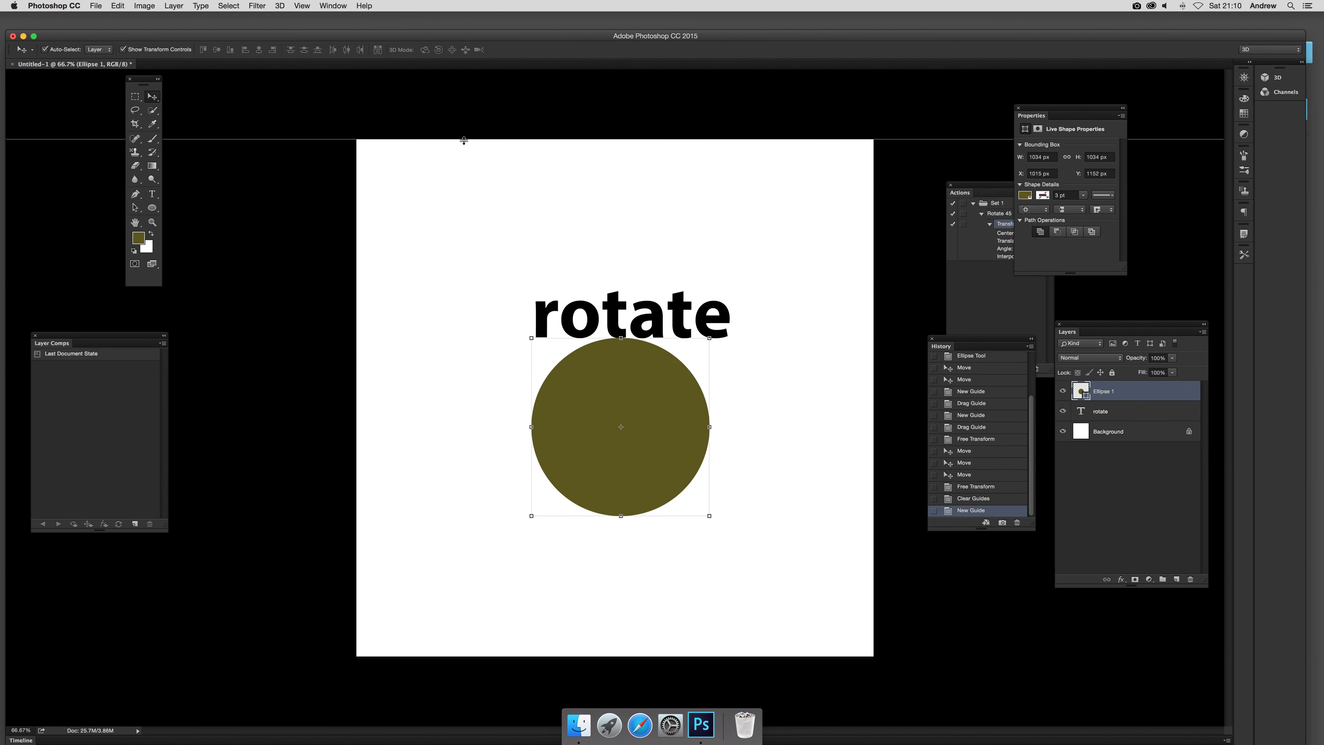
pyautogui.moveTo(464, 140); pyautogui.dragTo(624, 426)
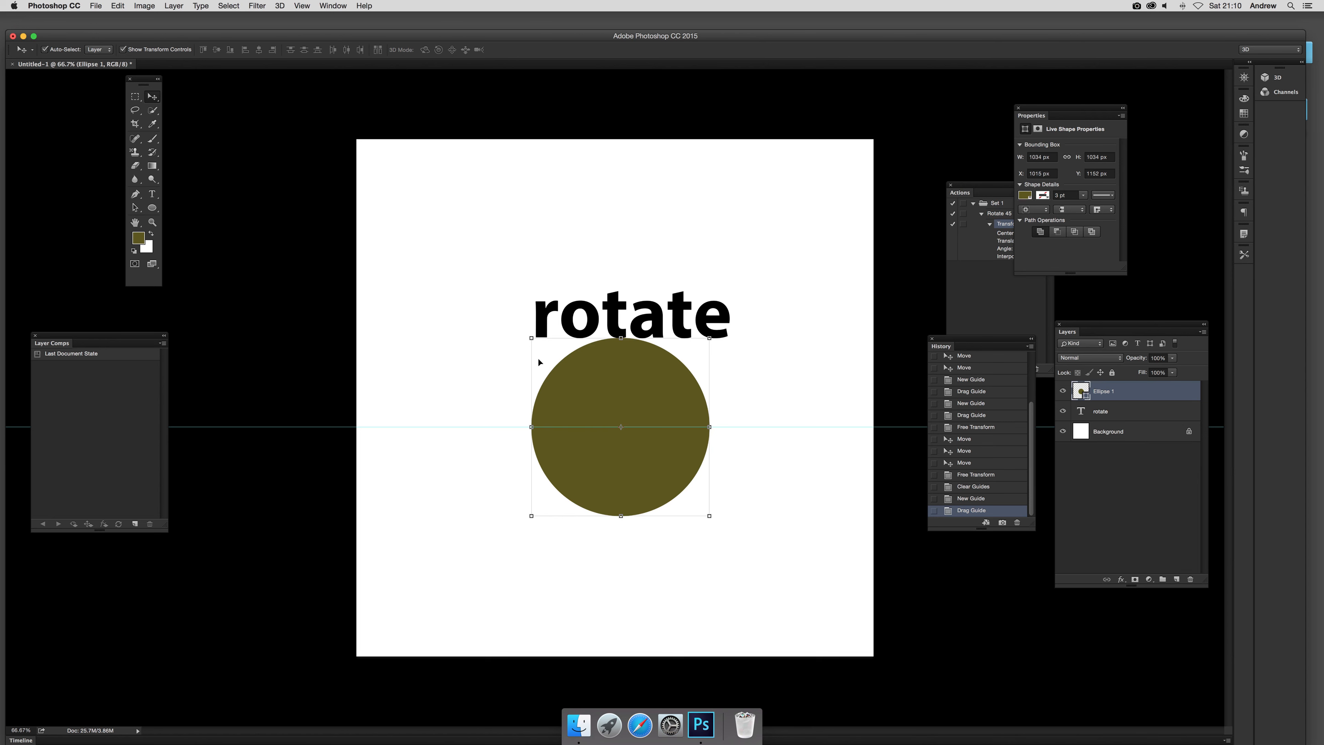
# - Add a vertical guide and position it through the centre of the olive circle
pyautogui.click(304, 6)
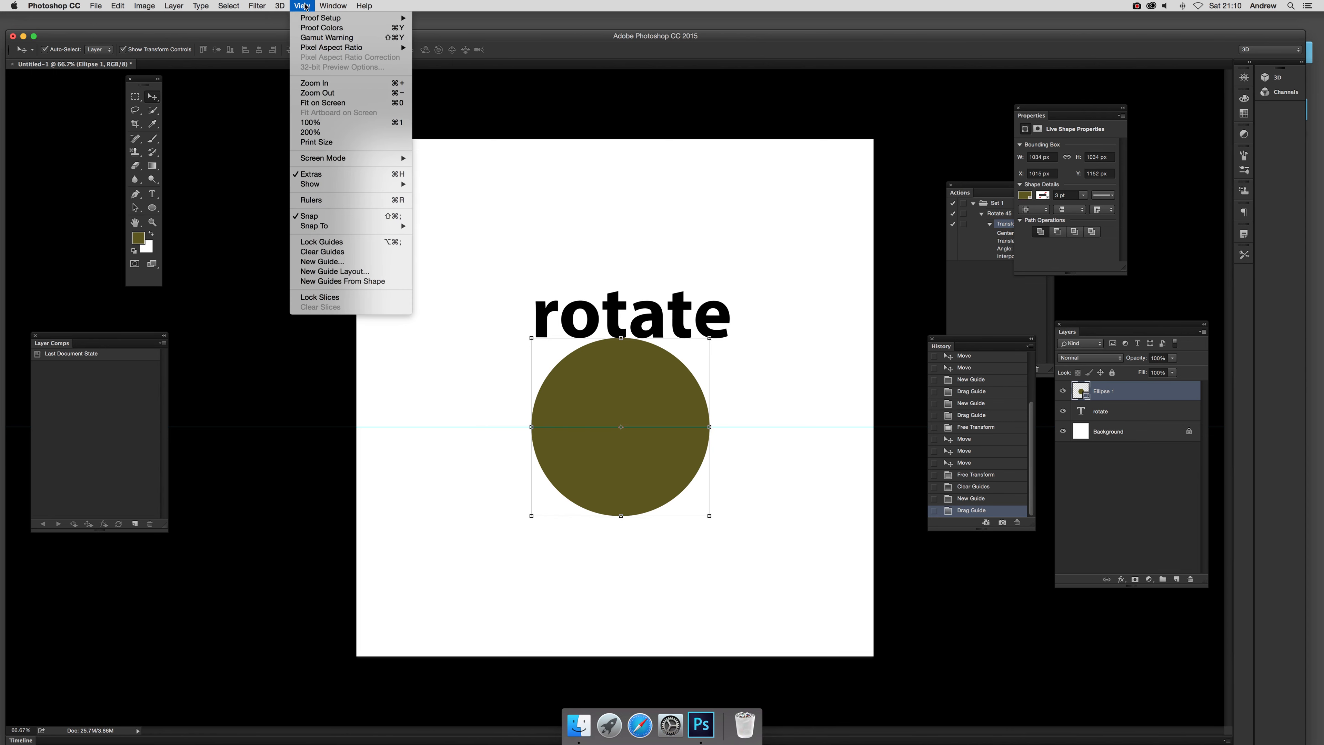
pyautogui.click(330, 261)
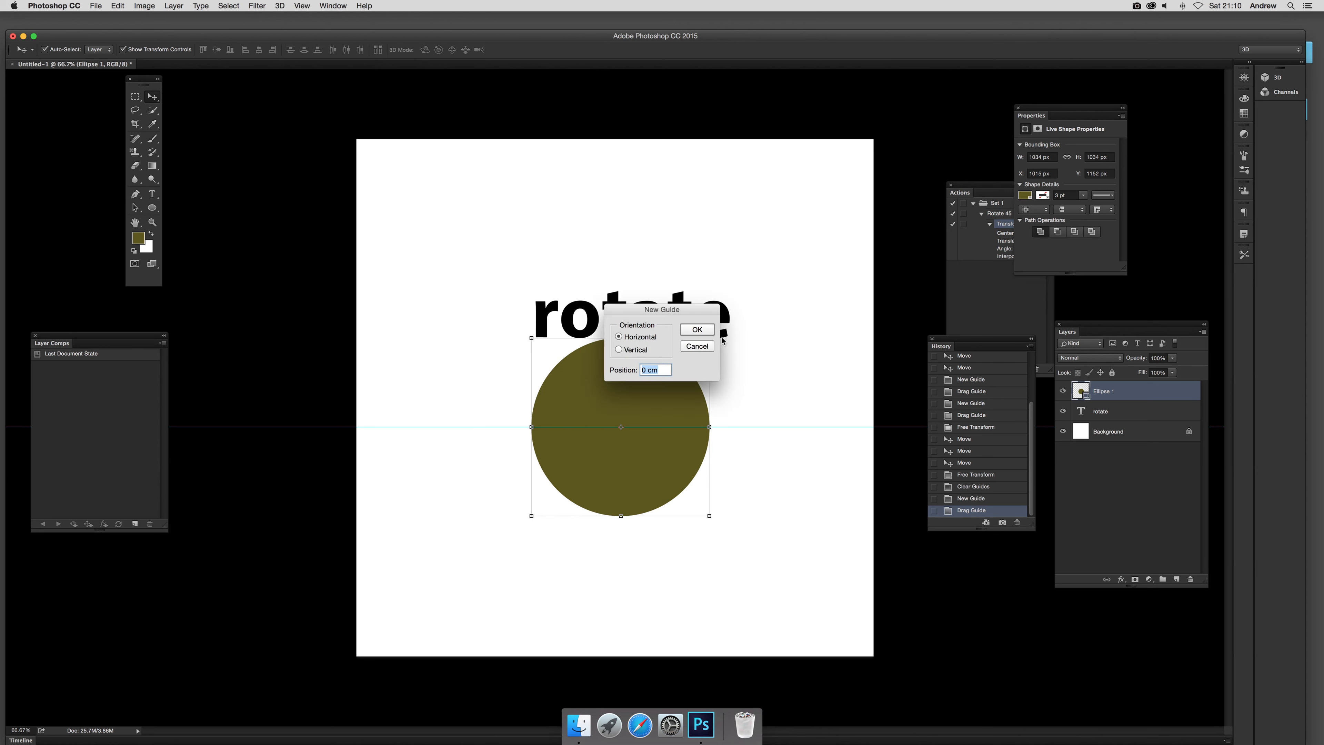
pyautogui.click(699, 328)
pyautogui.moveTo(355, 349); pyautogui.dragTo(621, 349)
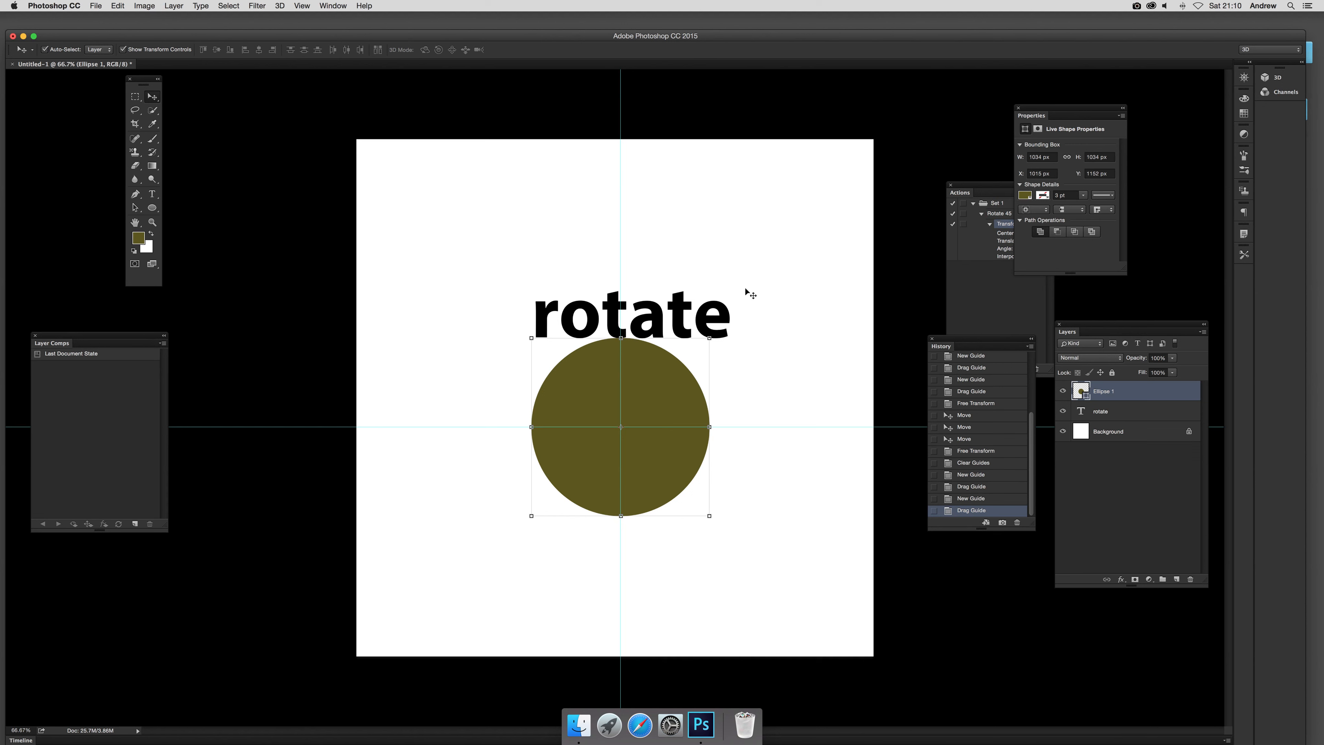
# - Try rotating the "rotate" text around the circle's centre with Free Transform, placing its reference point on the guide intersection, and cancel the transform
pyautogui.click(717, 319)
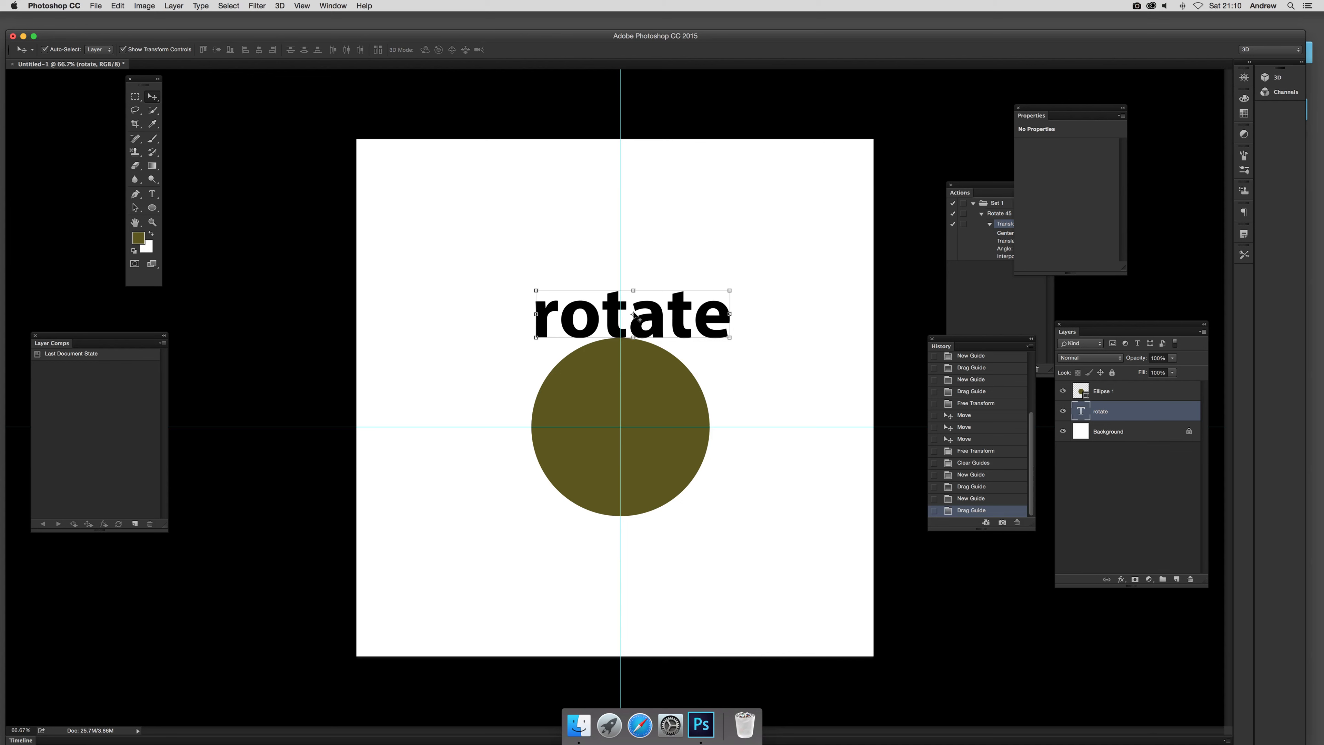
pyautogui.press('super+t')
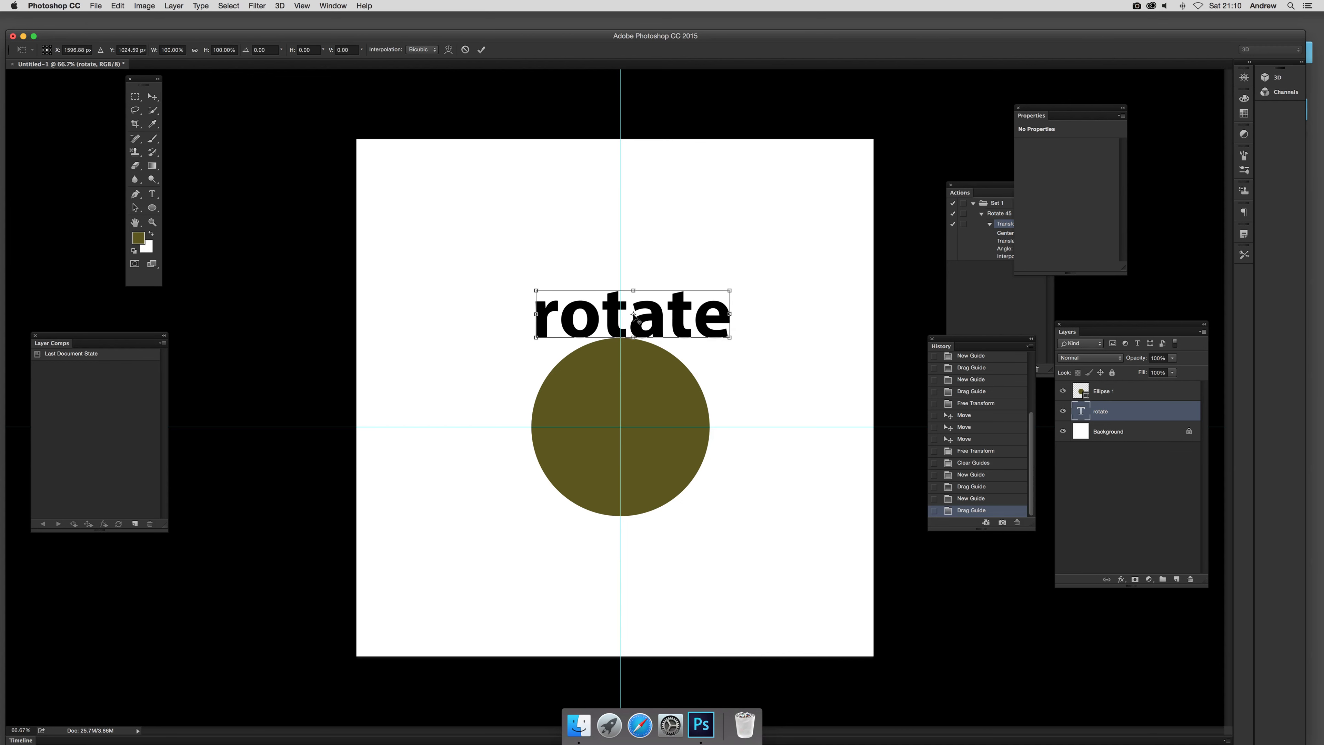
pyautogui.moveTo(624, 364); pyautogui.dragTo(621, 426)
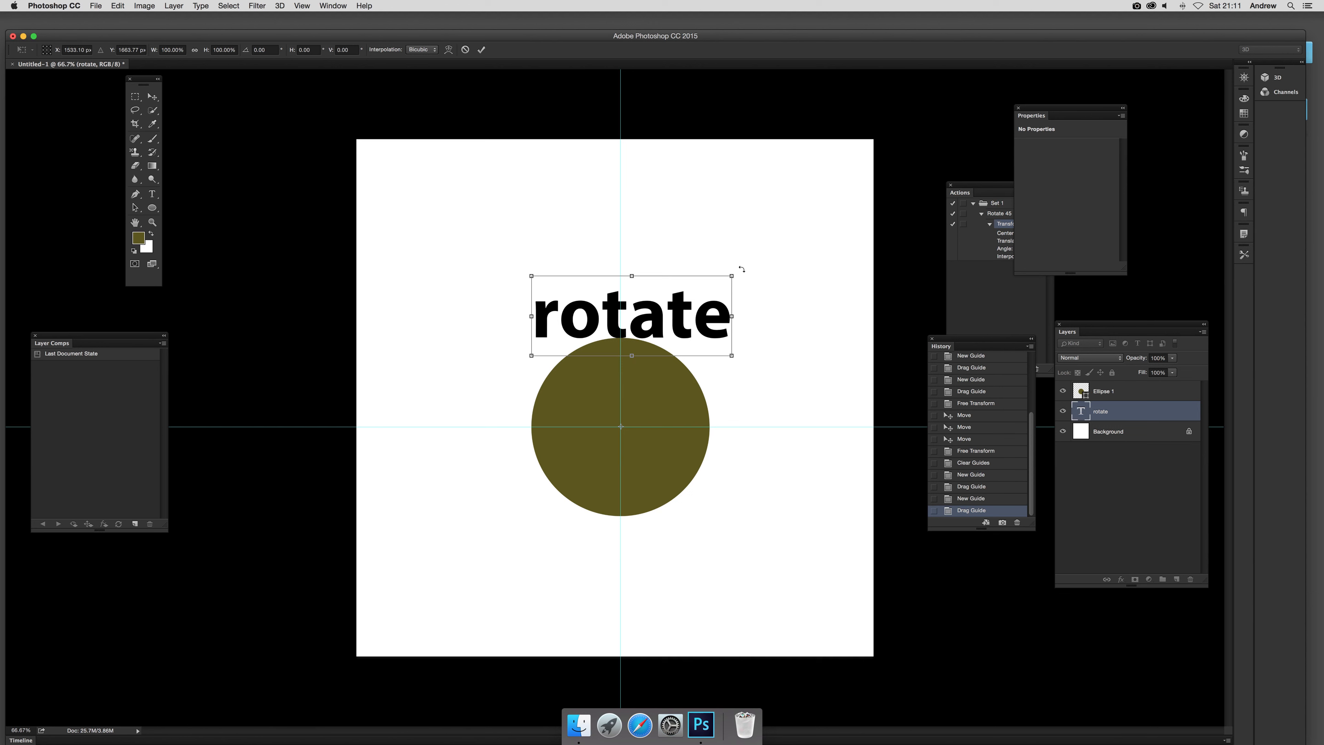
pyautogui.moveTo(621, 428)
pyautogui.mouseDown()
pyautogui.moveTo(630, 417)
pyautogui.moveTo(688, 430)
pyautogui.moveTo(617, 429)
pyautogui.moveTo(746, 431)
pyautogui.moveTo(621, 429)
pyautogui.mouseUp()
pyautogui.moveTo(538, 265); pyautogui.dragTo(589, 363)
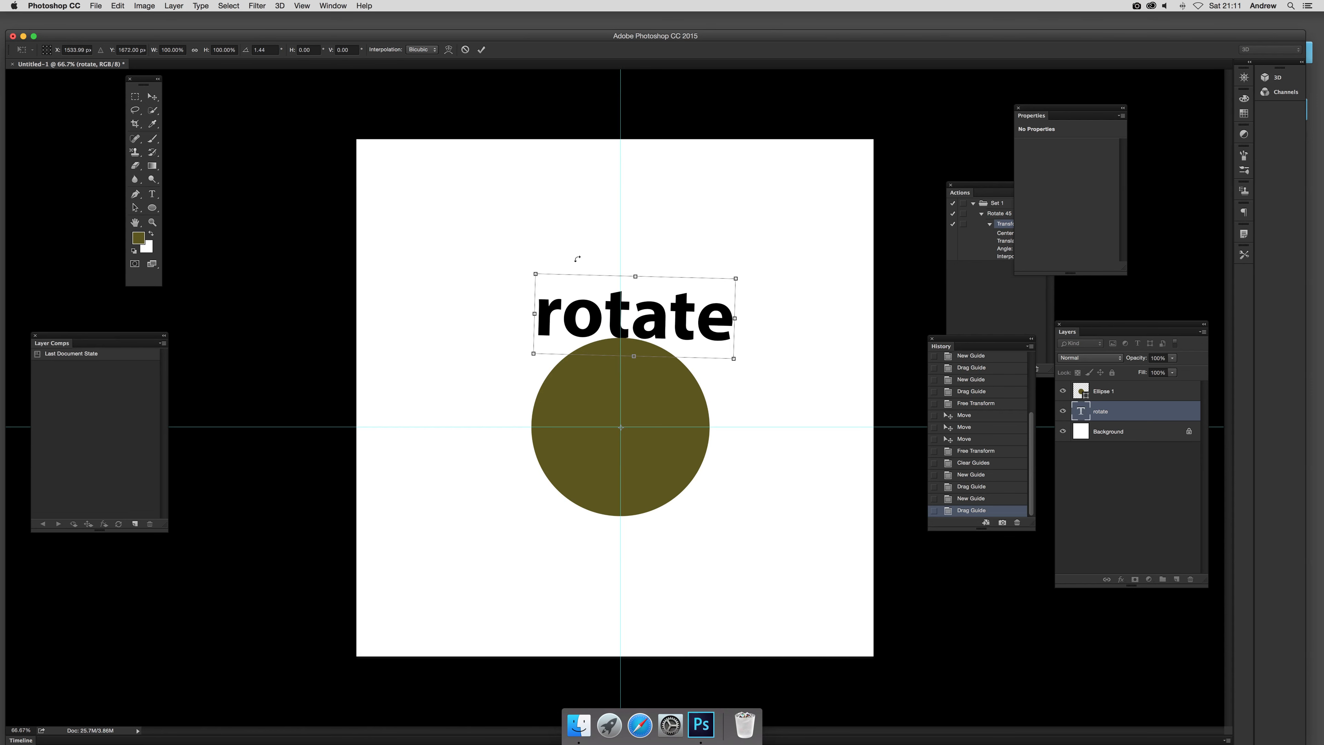
pyautogui.click(466, 51)
# - Shift the text to the right of the vertical guide, try rotating it around the circle's centre, and cancel the rotation
pyautogui.moveTo(595, 317); pyautogui.dragTo(620, 426)
pyautogui.press('super+t')
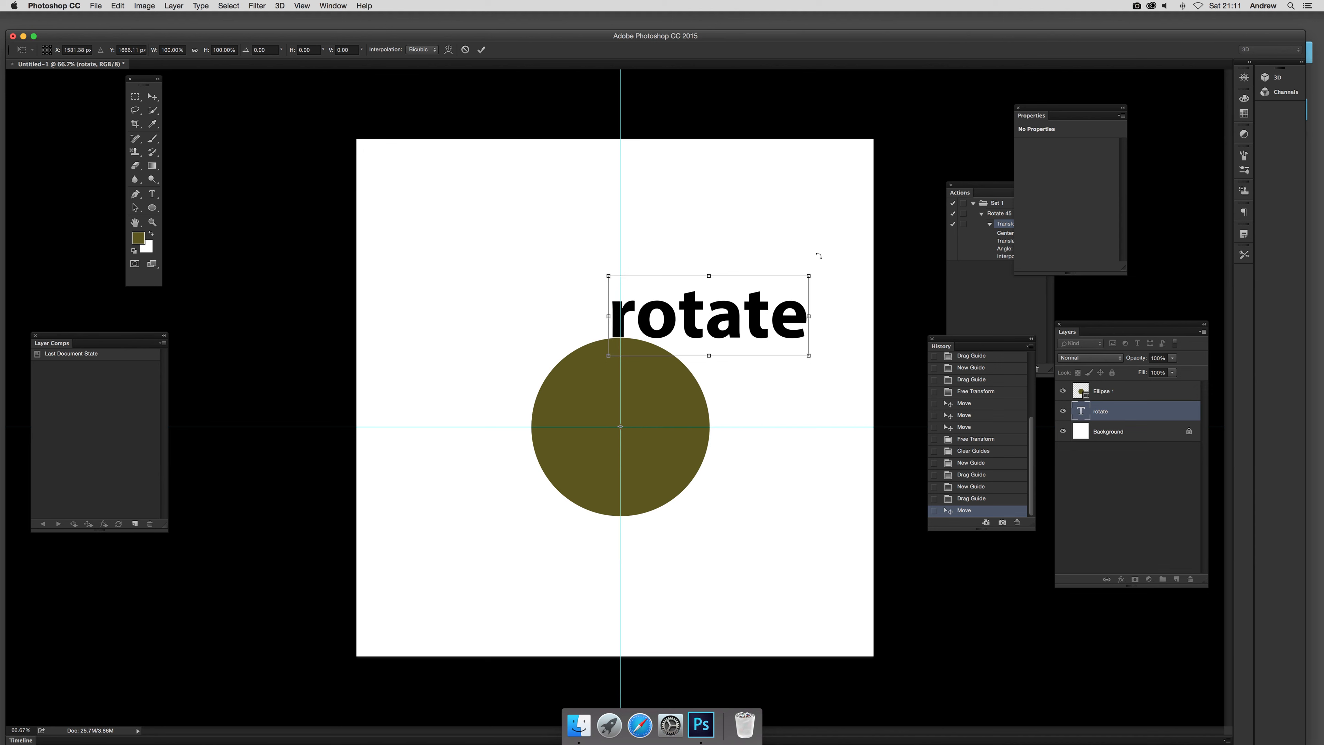
pyautogui.moveTo(814, 262); pyautogui.dragTo(640, 411)
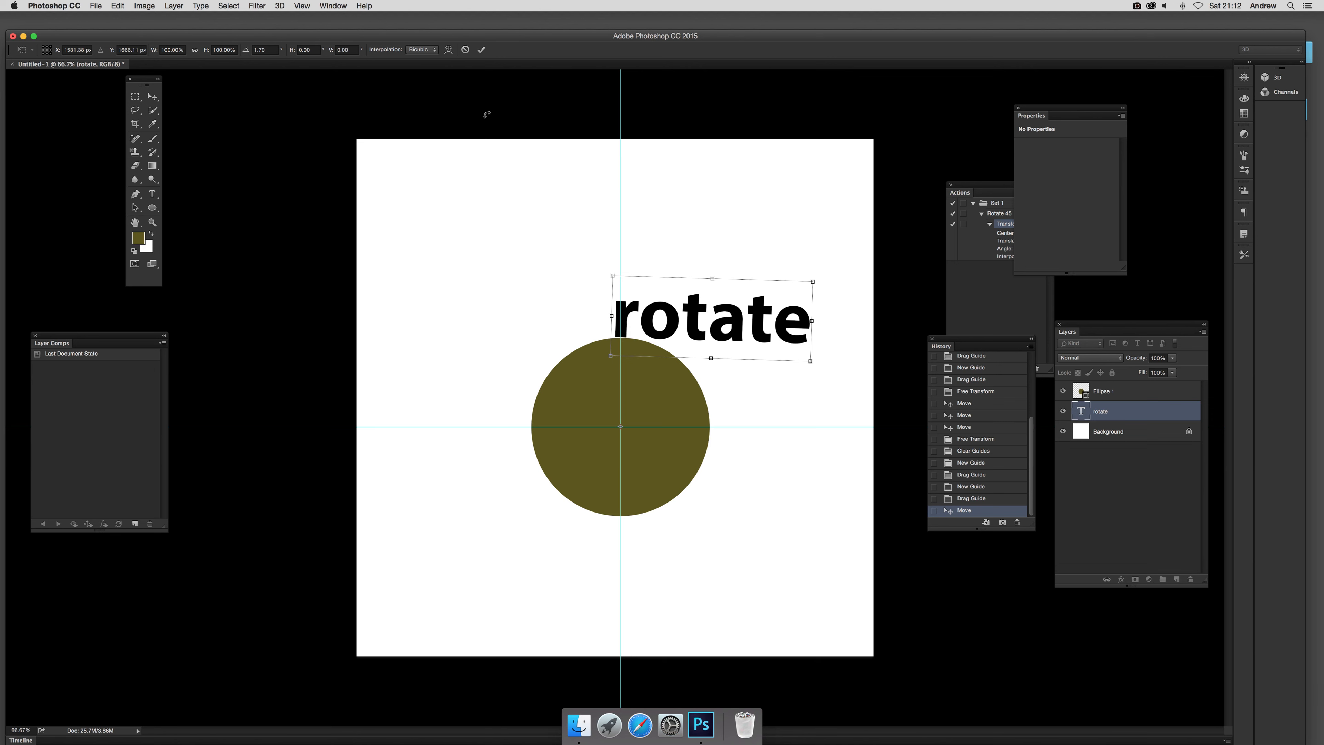
pyautogui.click(466, 50)
# - Shift the text mostly left of the vertical guide, try rotating it around the circle's centre, and cancel the rotation
pyautogui.moveTo(801, 312); pyautogui.dragTo(629, 311)
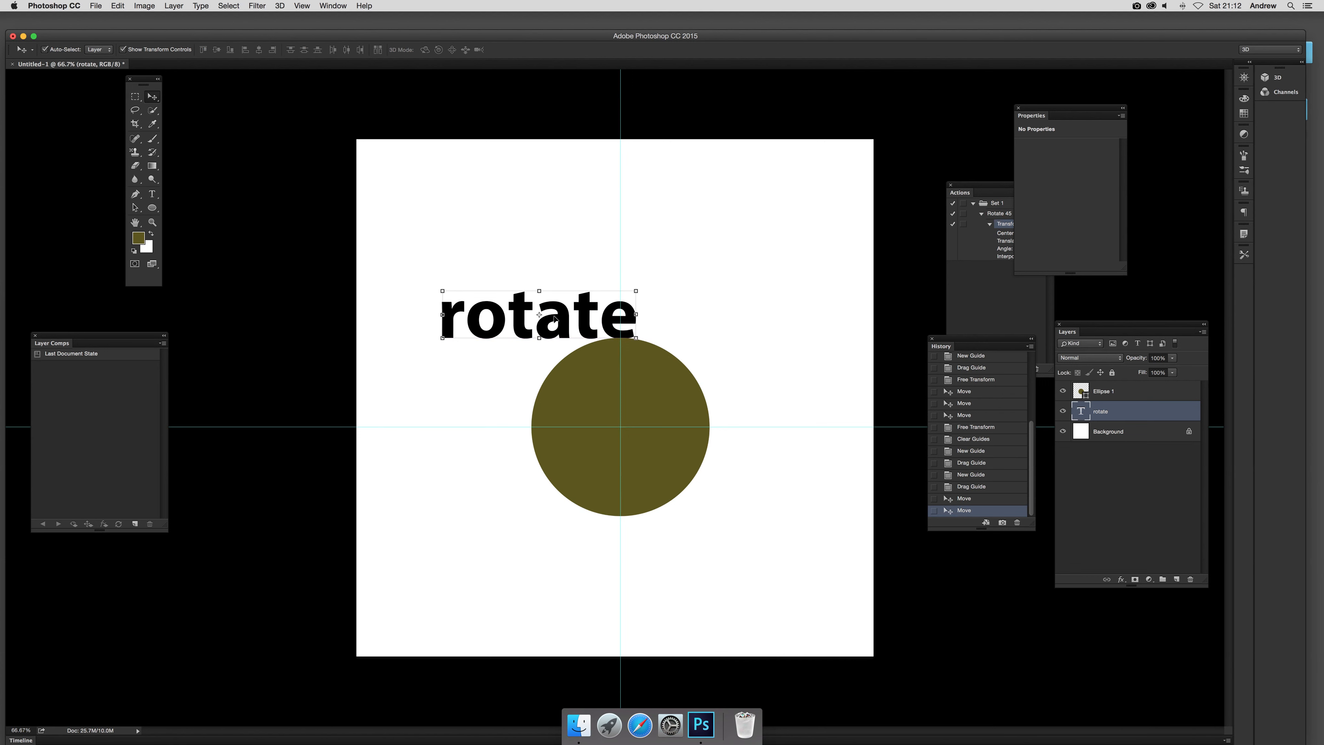
pyautogui.press('super+t')
pyautogui.moveTo(539, 314); pyautogui.dragTo(620, 426)
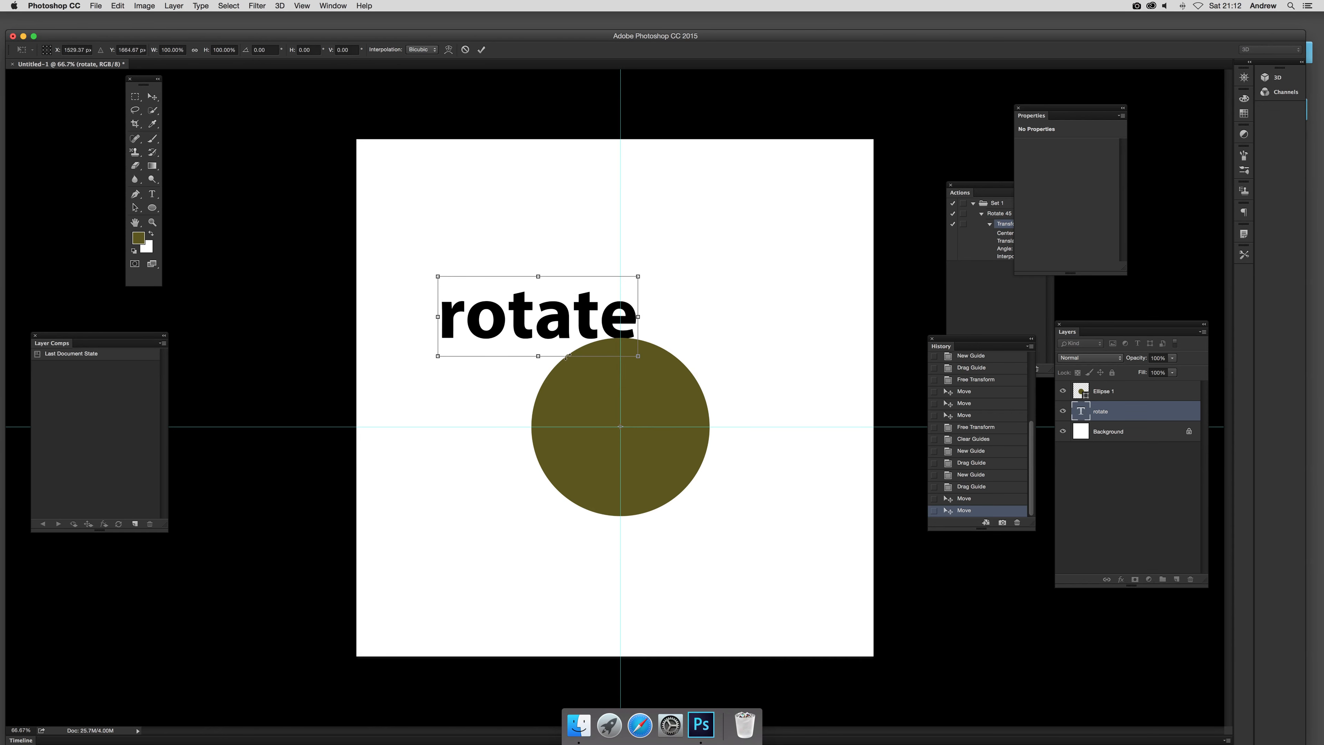
pyautogui.moveTo(394, 298); pyautogui.dragTo(540, 353)
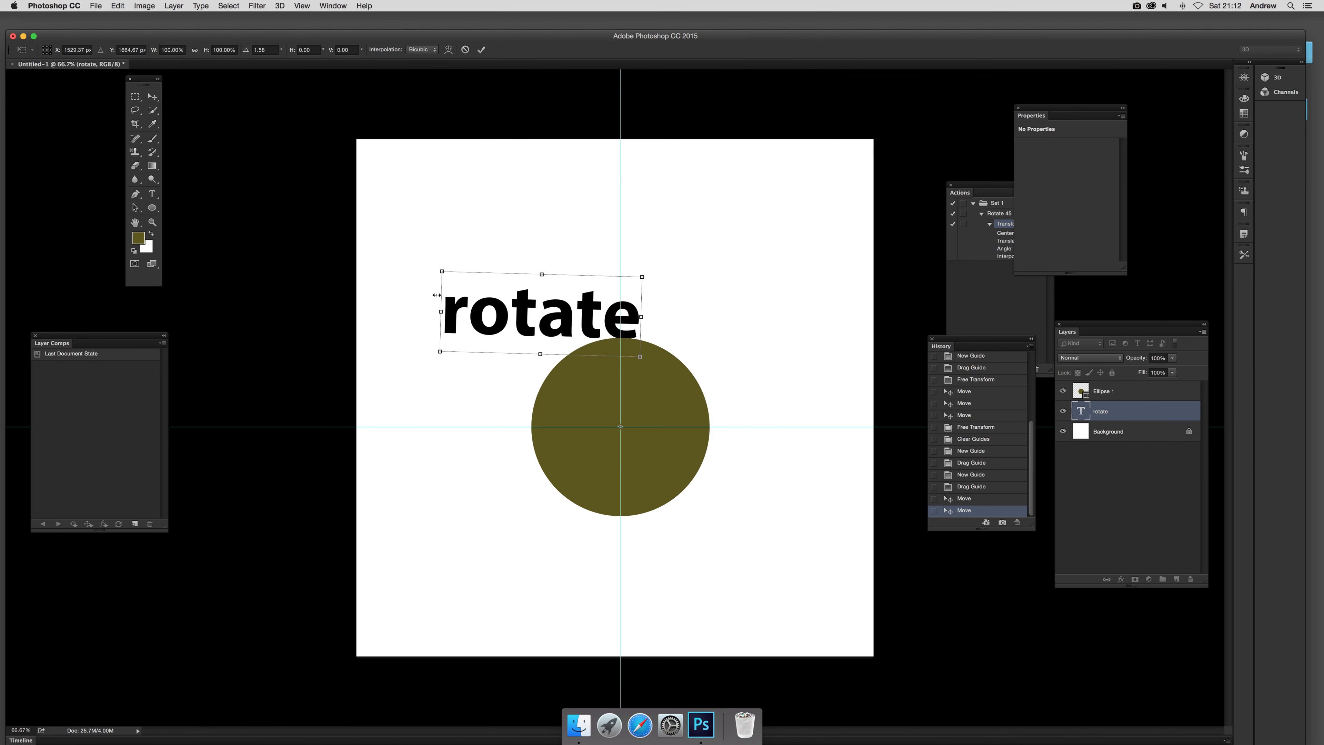
pyautogui.click(465, 50)
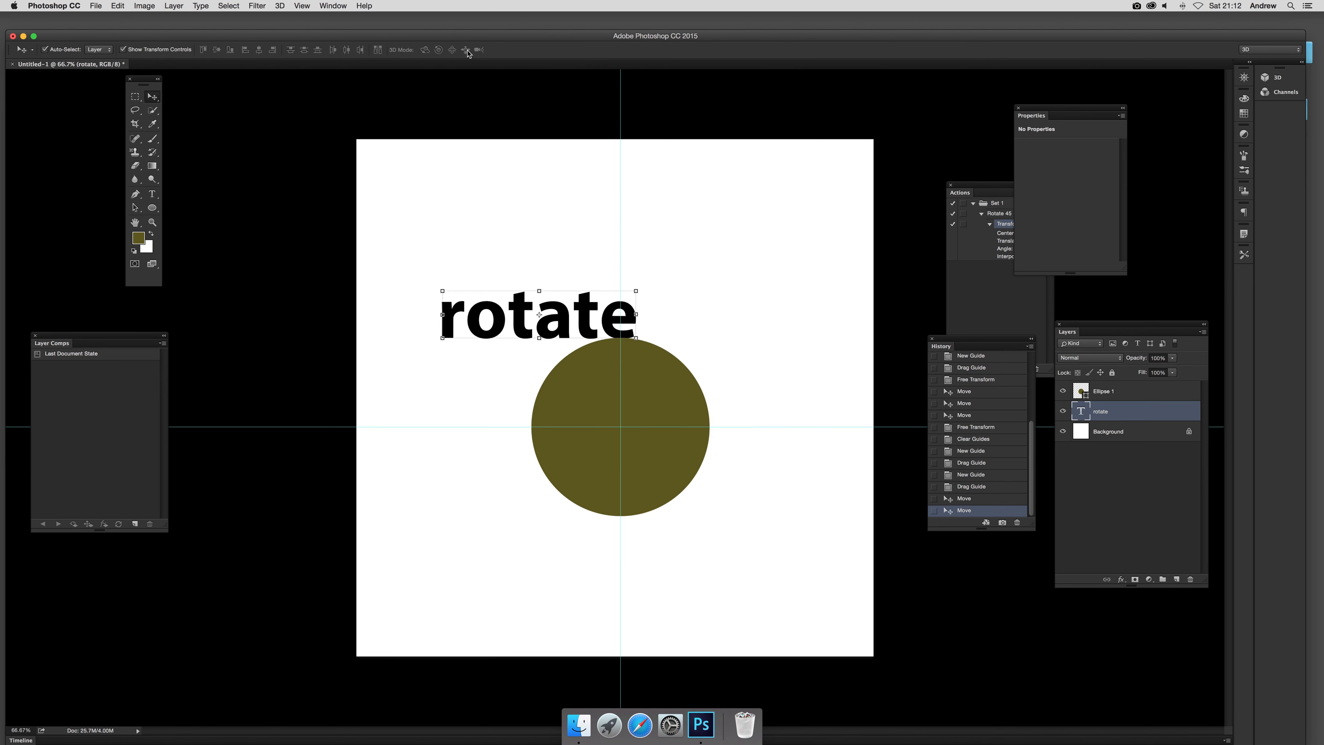
# - Scale the text proportionally to about 32% and centre it on the vertical guide, resting on the circle's upper edge
pyautogui.moveTo(442, 290); pyautogui.dragTo(636, 331)
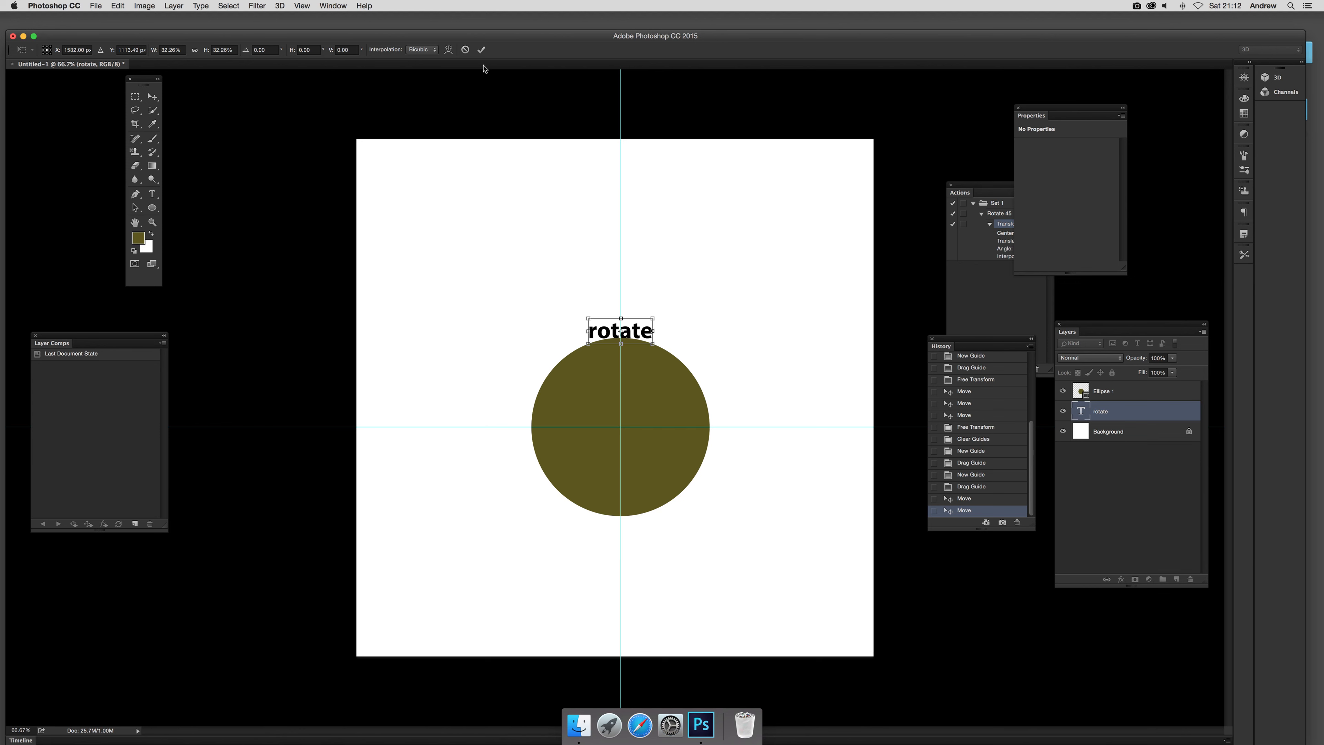
pyautogui.click(482, 50)
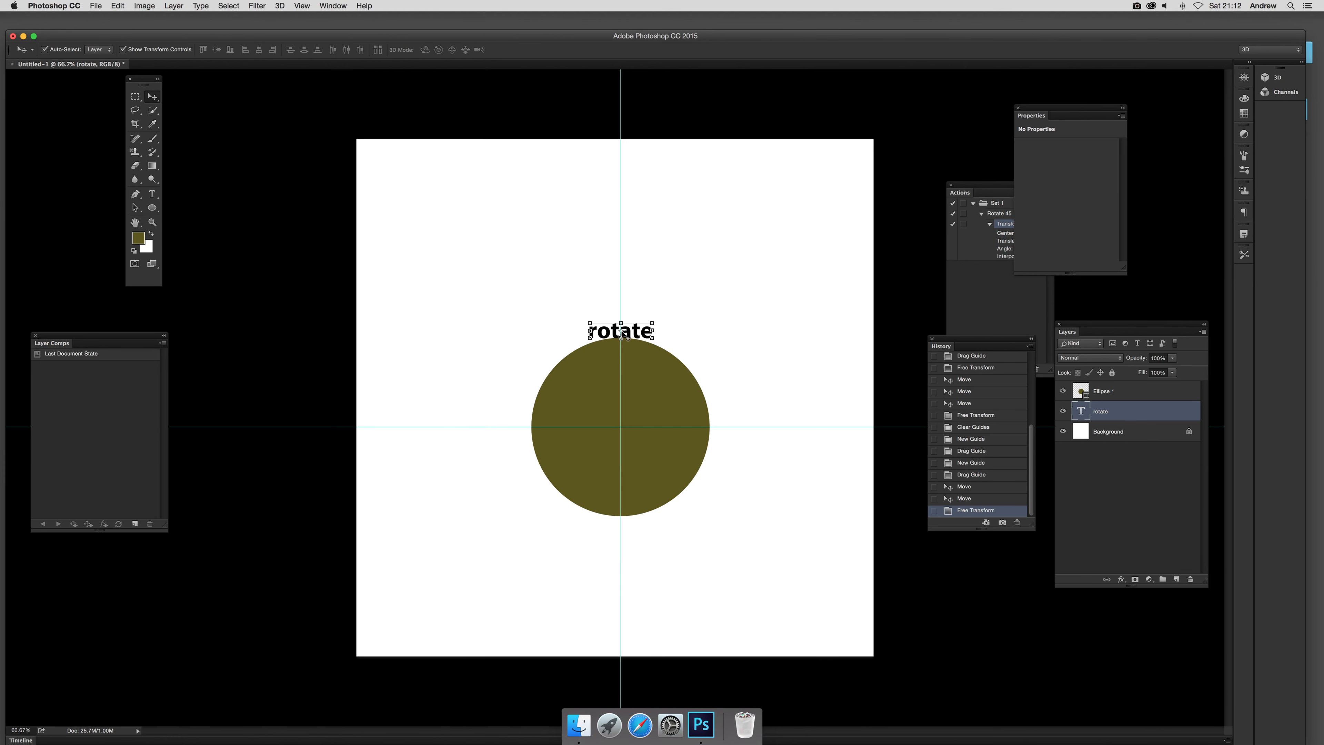
# - Place the text's Free Transform reference point at the circle's centre and try rotation angles of 34 and 123 degrees
pyautogui.moveTo(622, 336); pyautogui.dragTo(620, 428)
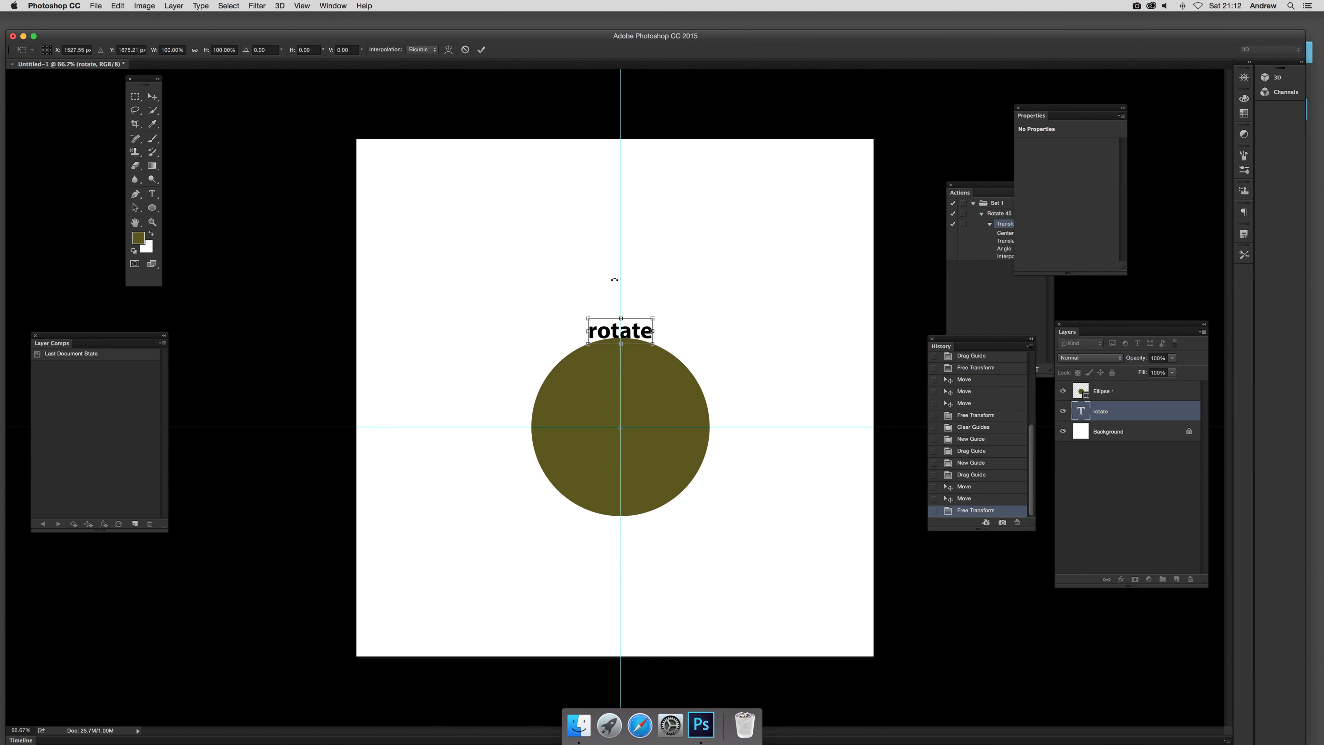
pyautogui.moveTo(663, 304); pyautogui.dragTo(631, 371)
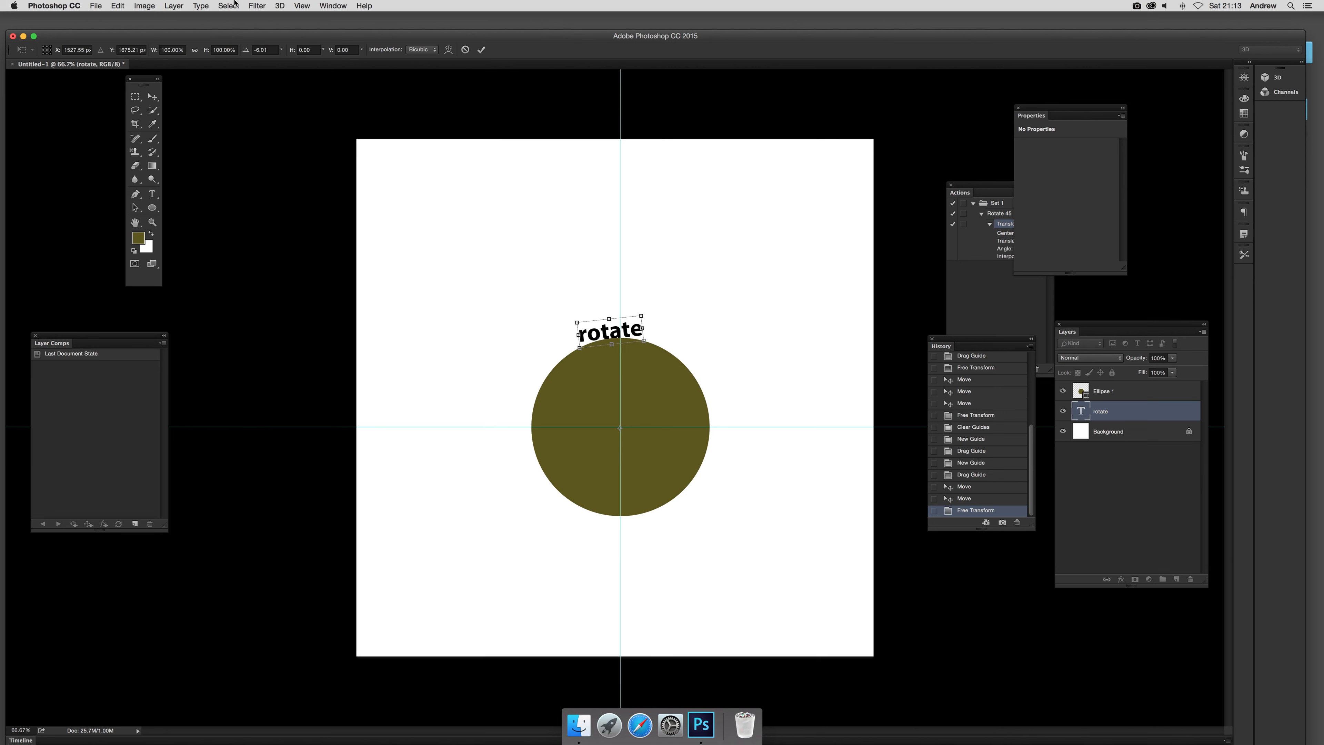
pyautogui.click(271, 50)
pyautogui.write('34')
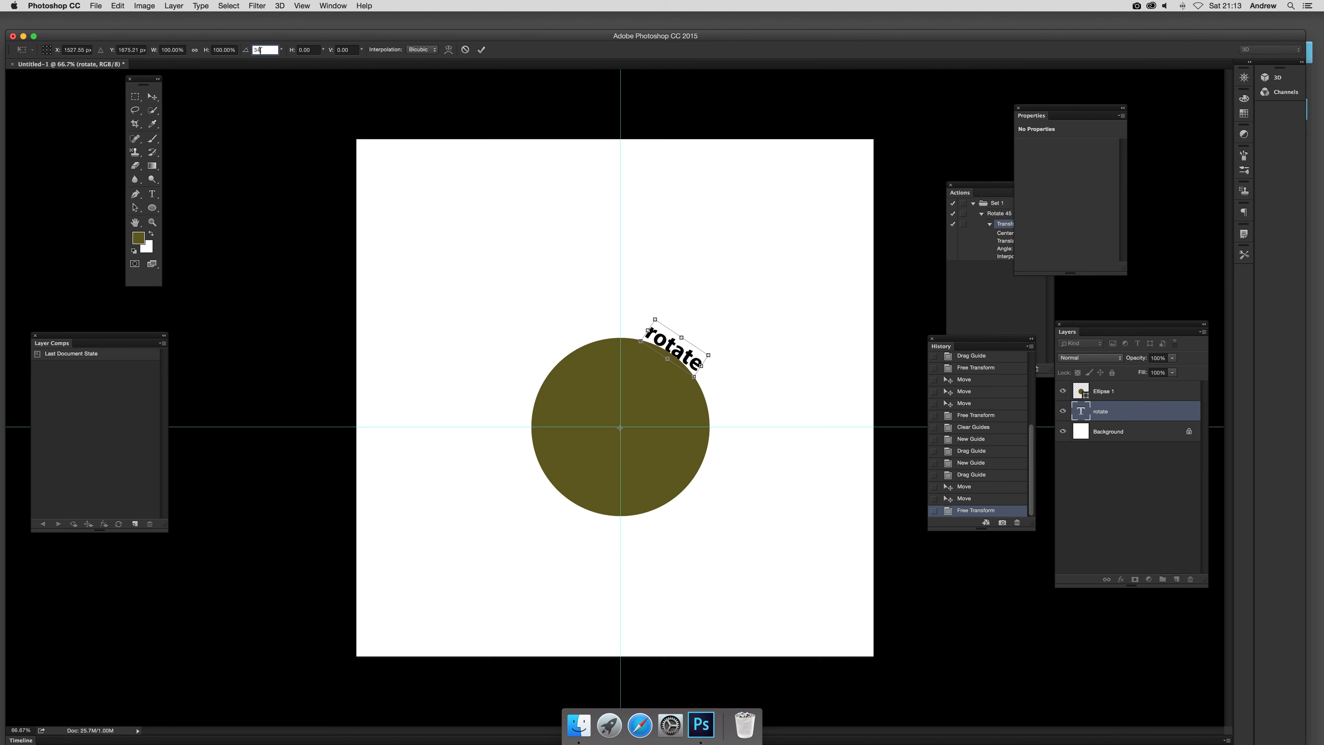
pyautogui.press('BackSpace')
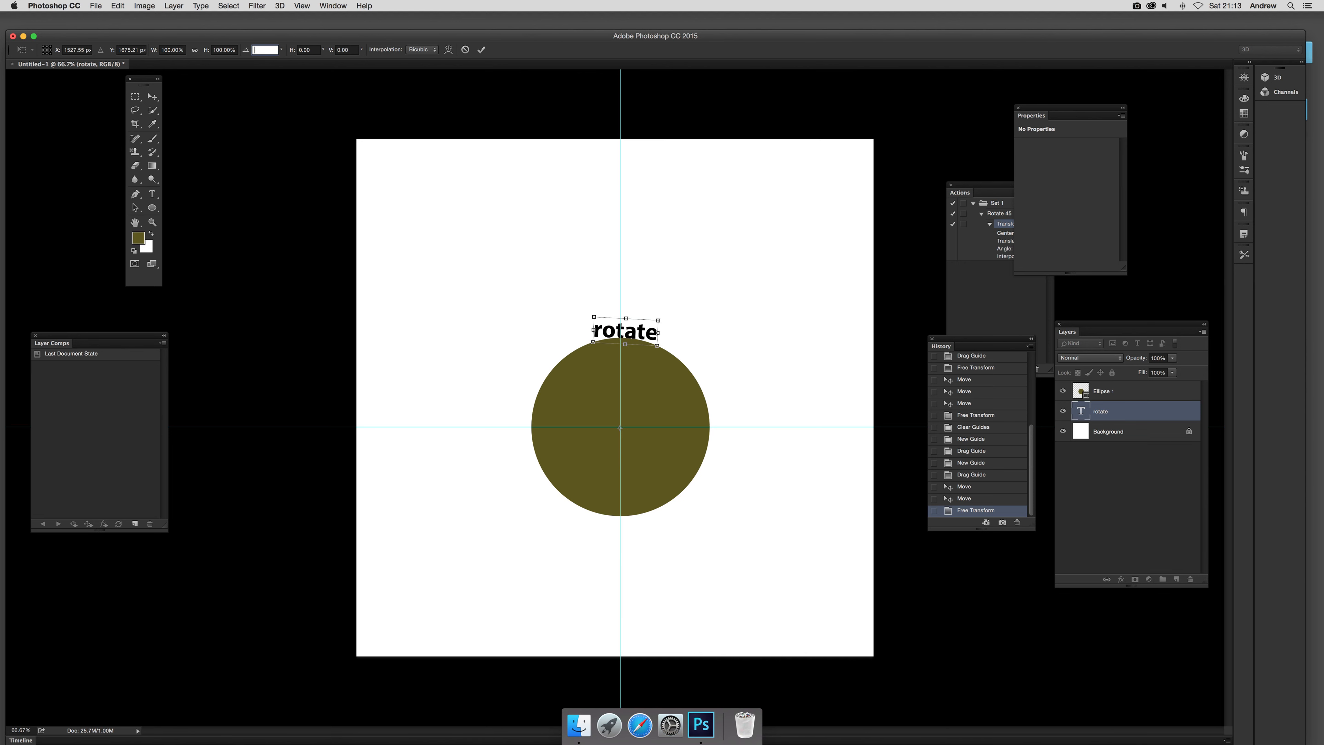
pyautogui.write('123')
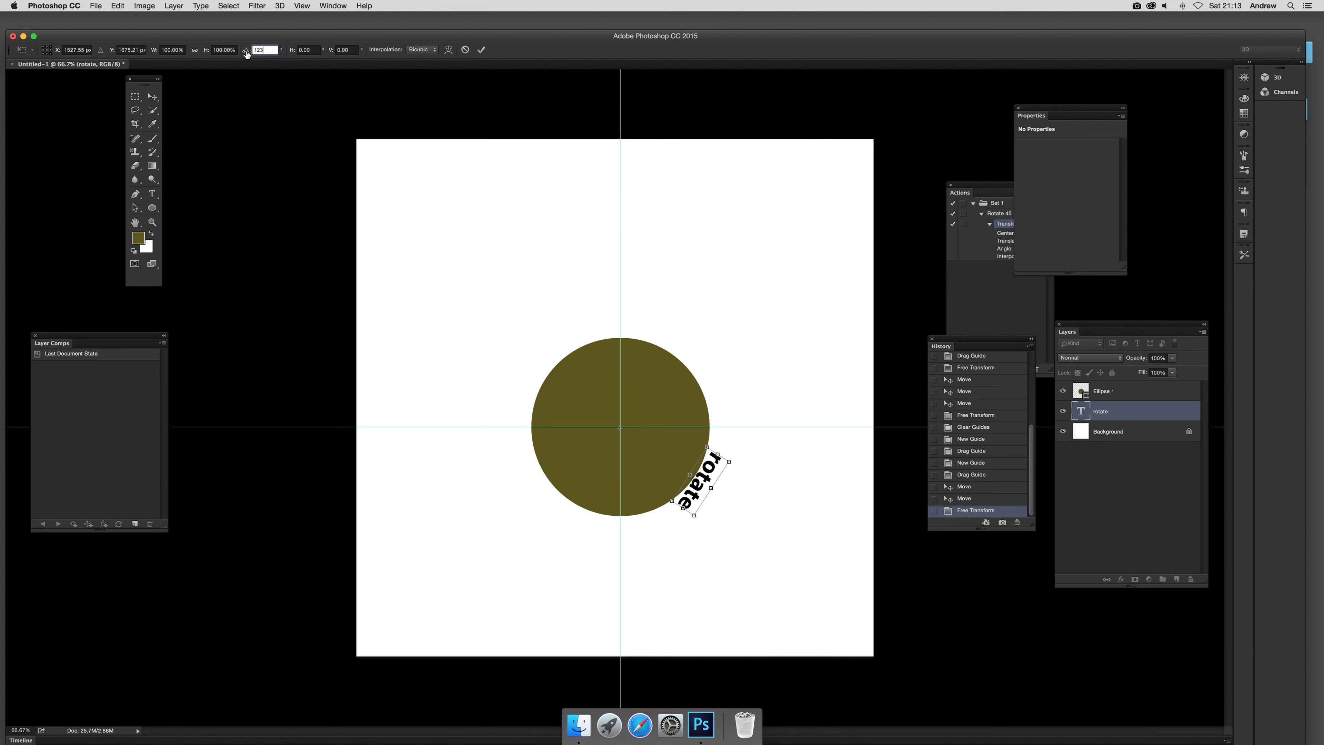
# - Increase the text's rotation angle to about 164 degrees around the circle's centre and apply the transform
pyautogui.moveTo(247, 53); pyautogui.dragTo(222, 53)
pyautogui.moveTo(91, 53); pyautogui.dragTo(716, 35)
pyautogui.moveTo(252, 58); pyautogui.dragTo(537, 32)
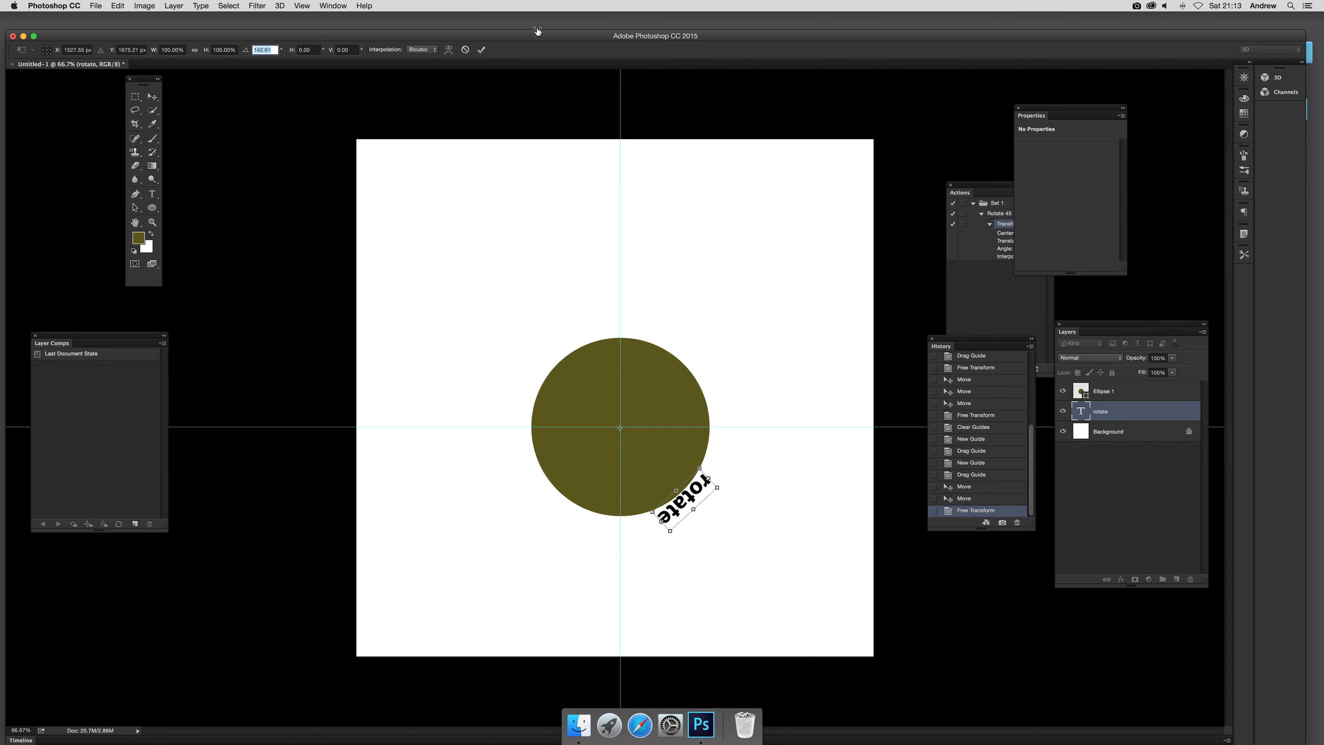
pyautogui.moveTo(245, 55); pyautogui.dragTo(301, 73)
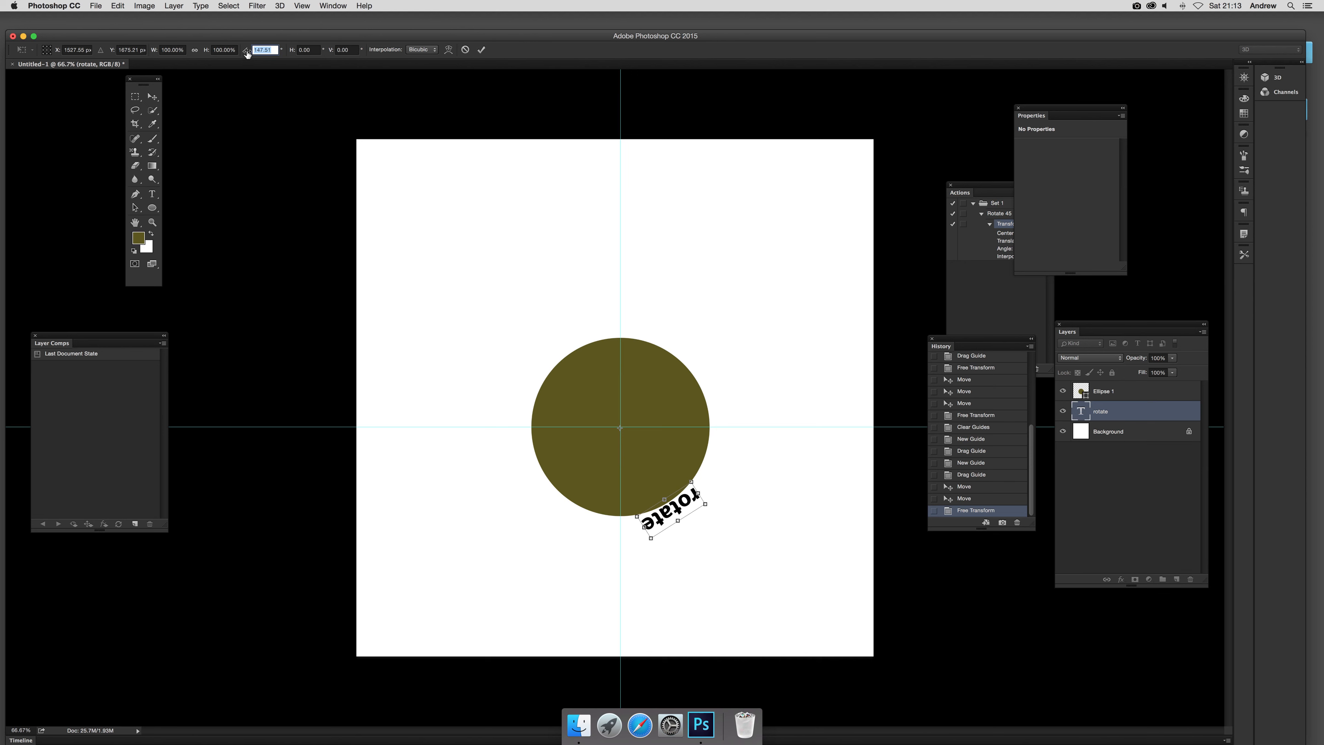
pyautogui.moveTo(536, 76); pyautogui.dragTo(537, 70)
pyautogui.moveTo(339, 48); pyautogui.dragTo(781, 52)
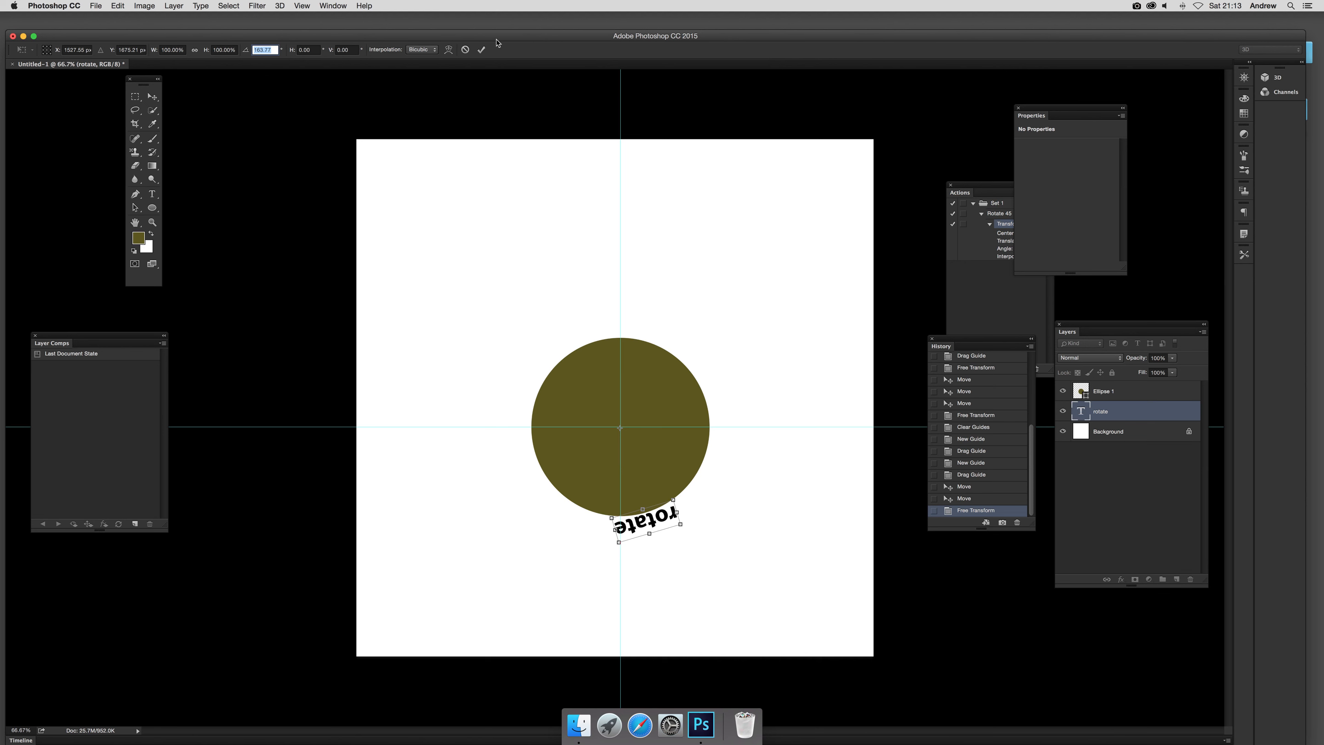
pyautogui.click(482, 50)
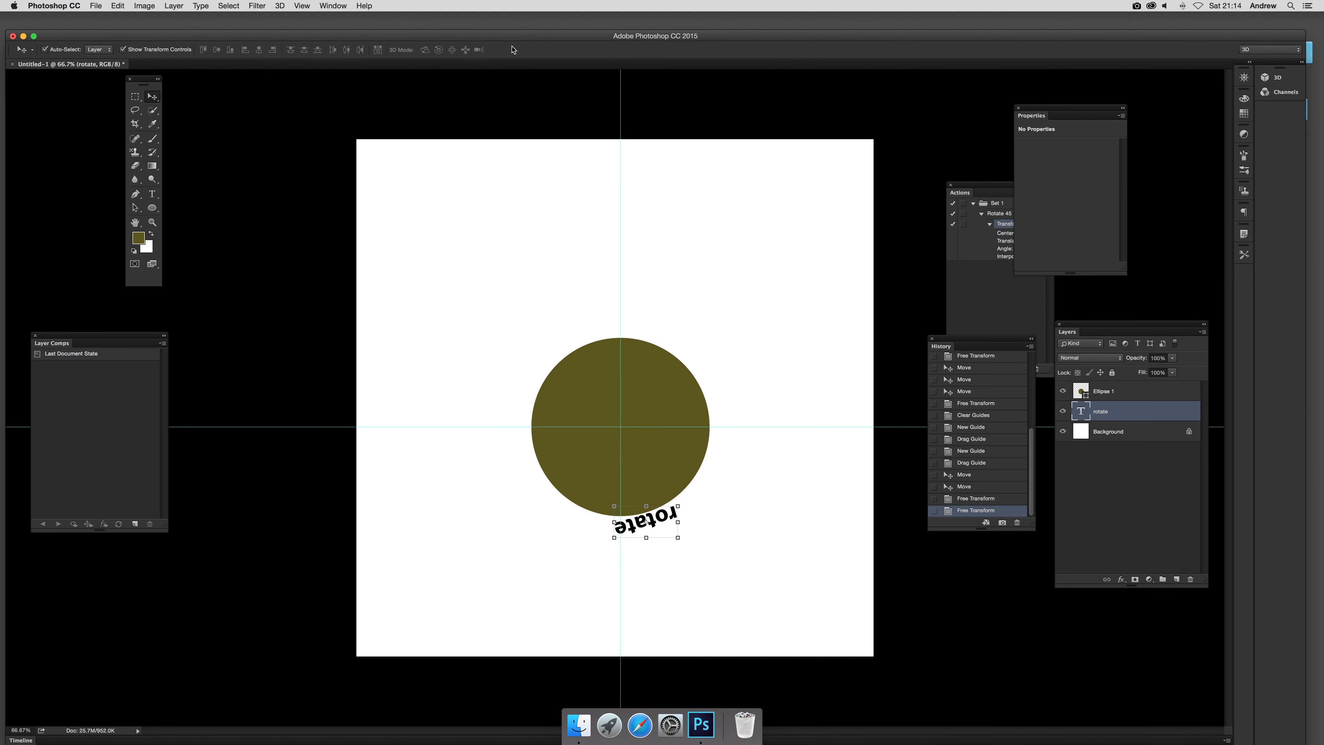